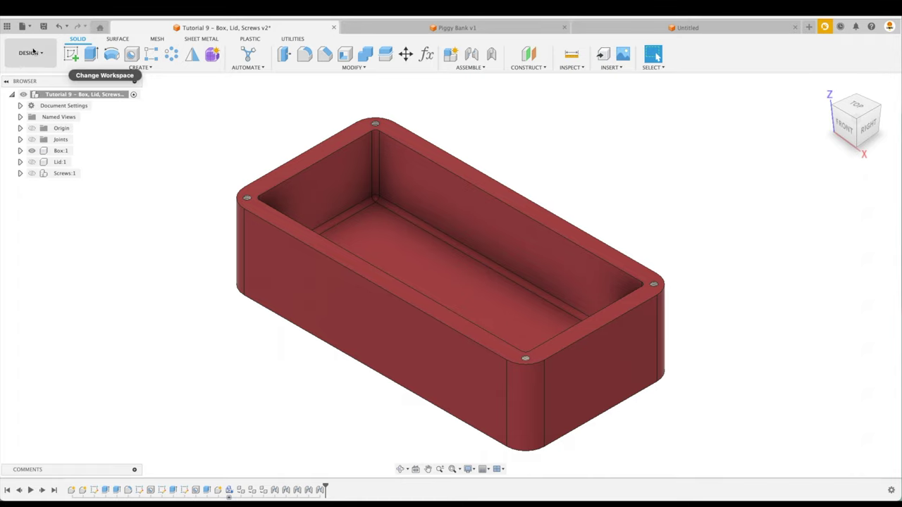
Step: Start Modify > Simplify > Remove Features and select the box as the body
{"action": "left_click", "coordinate": [37, 53]}
{"action": "left_click", "coordinate": [30, 75]}
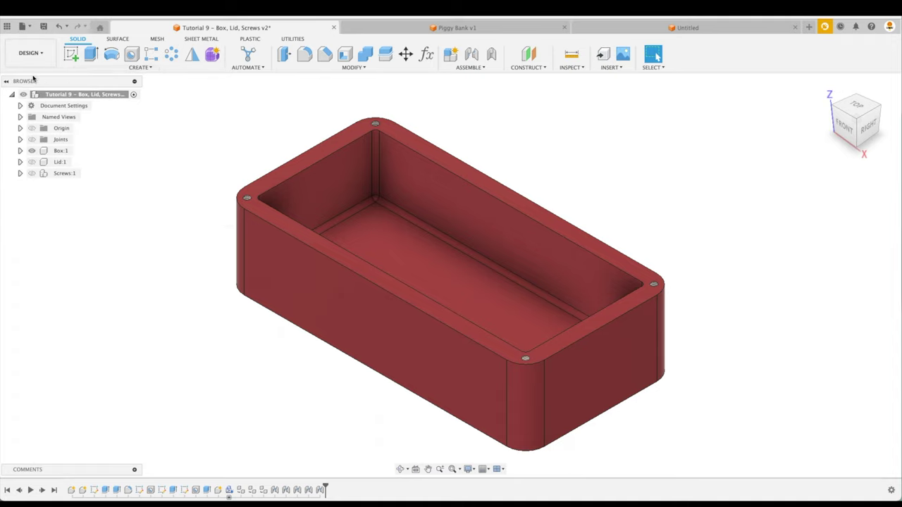
{"action": "left_click", "coordinate": [361, 67]}
{"action": "mouse_move", "coordinate": [328, 289]}
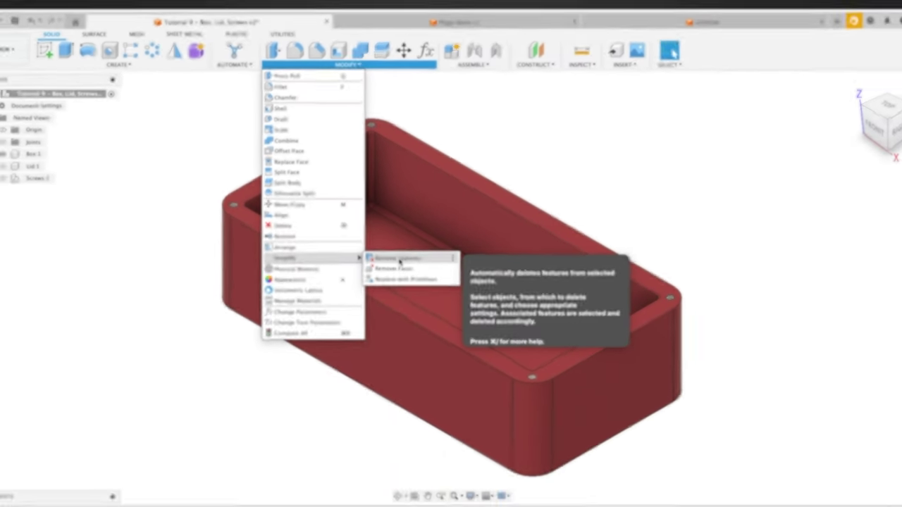
{"action": "left_click", "coordinate": [378, 349]}
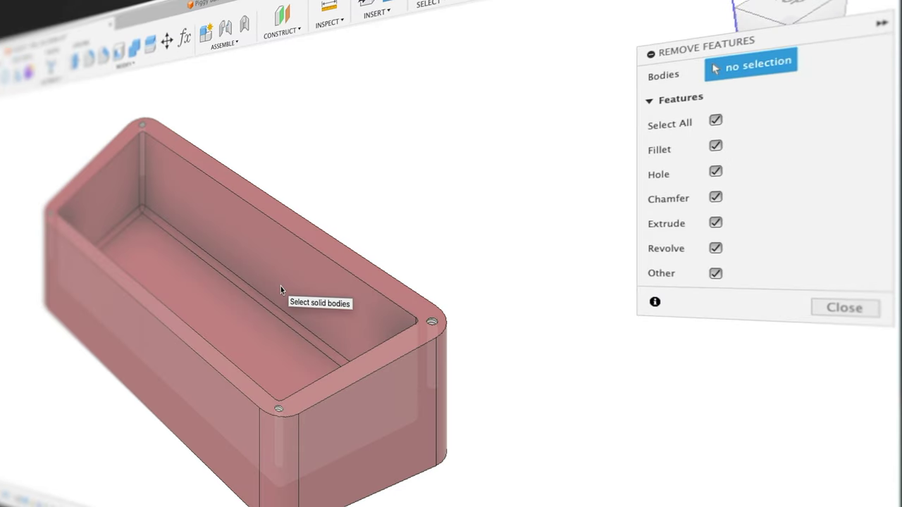
{"action": "left_click", "coordinate": [281, 287]}
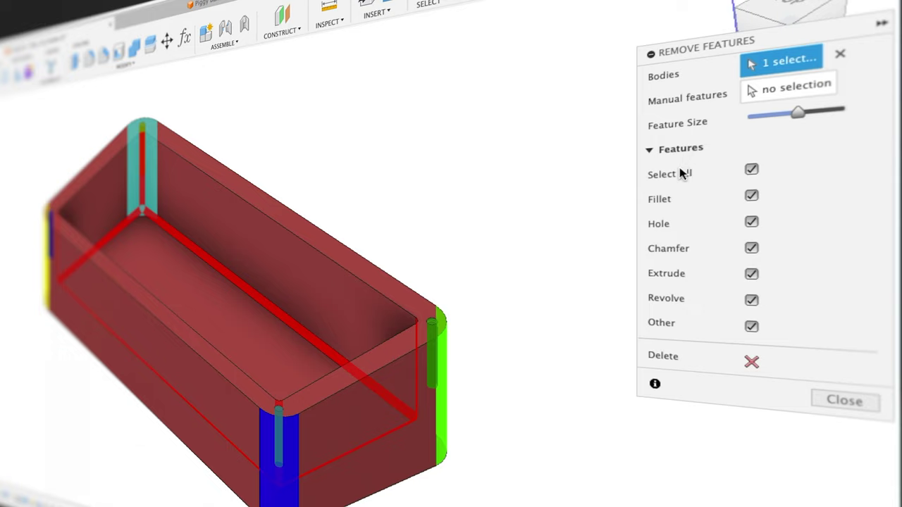
Step: Toggle the all, fillet, hole and chamfer checkboxes off and on, leaving every type marked
{"action": "left_click", "coordinate": [752, 172]}
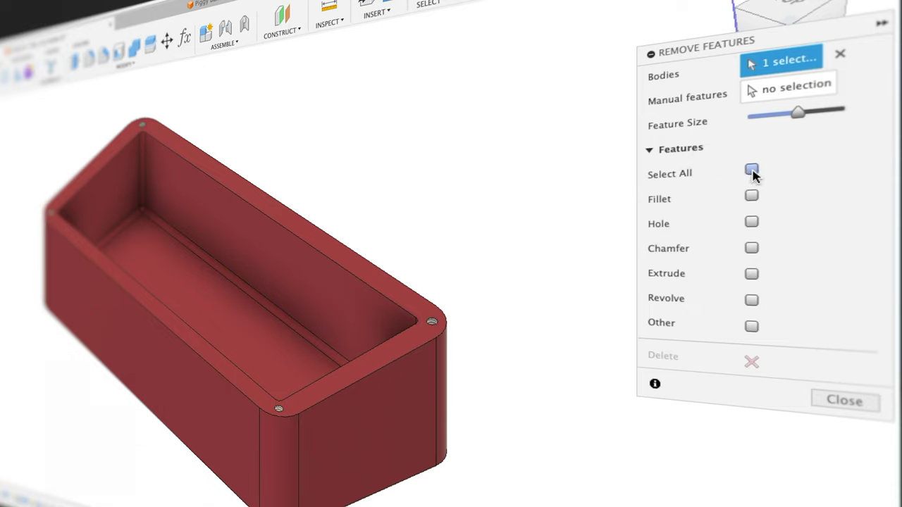
{"action": "left_click", "coordinate": [751, 171]}
{"action": "left_click", "coordinate": [752, 198]}
{"action": "left_click", "coordinate": [753, 199]}
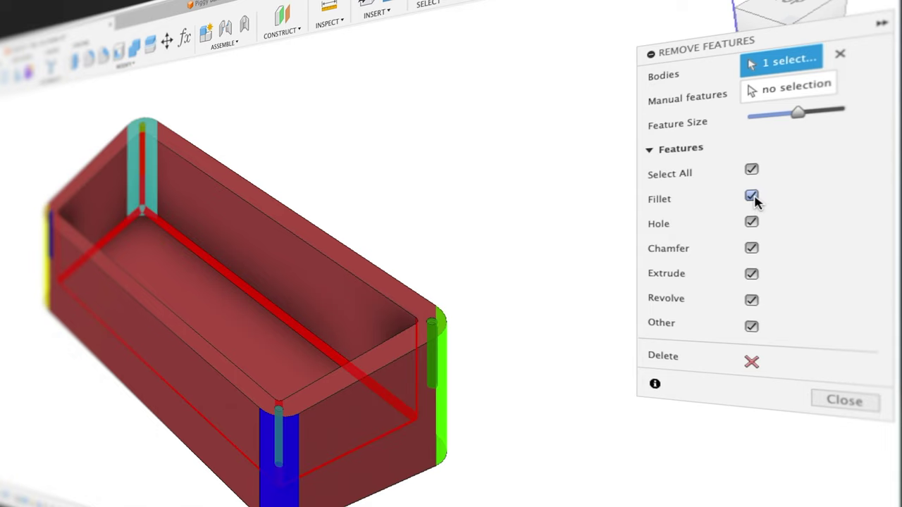
{"action": "left_click", "coordinate": [753, 223]}
{"action": "left_click", "coordinate": [752, 224]}
{"action": "left_click", "coordinate": [753, 248]}
{"action": "left_click", "coordinate": [752, 249]}
Step: Lower the Feature Size threshold and manually pick two corner fillets and an interior edge
{"action": "mouse_move", "coordinate": [803, 117]}
{"action": "left_mouse_down"}
{"action": "mouse_move", "coordinate": [748, 128]}
{"action": "mouse_move", "coordinate": [819, 118]}
{"action": "mouse_move", "coordinate": [788, 123]}
{"action": "left_mouse_up"}
{"action": "left_click", "coordinate": [773, 95]}
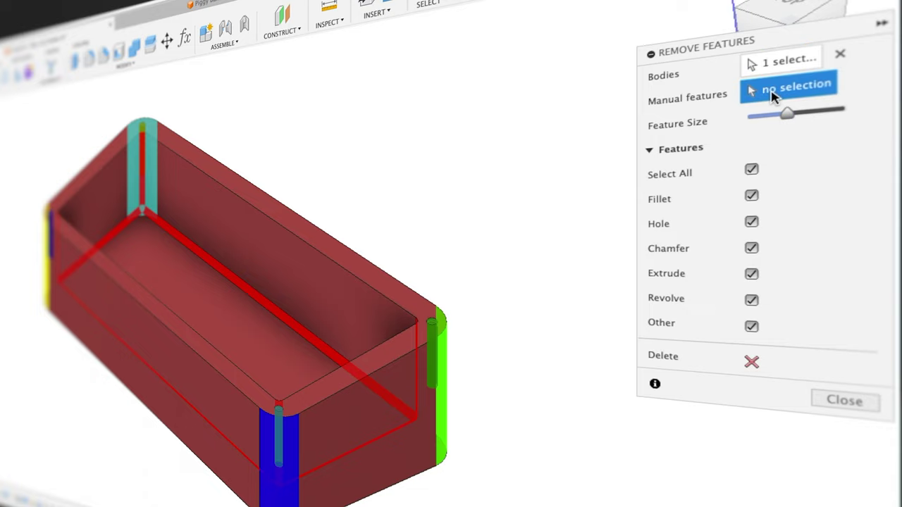
{"action": "left_click", "coordinate": [444, 364]}
{"action": "left_click", "coordinate": [296, 431]}
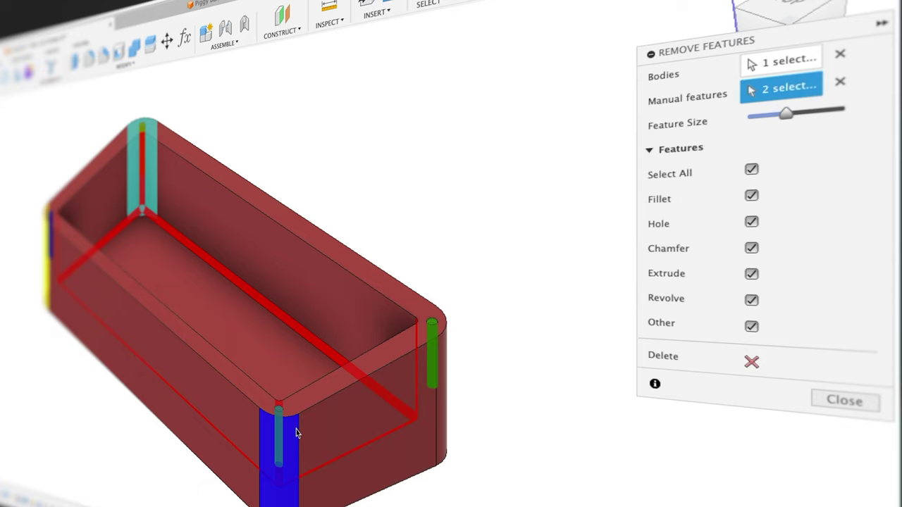
{"action": "left_click", "coordinate": [300, 334]}
Step: Clear the manual picks and delete all detected features from the box
{"action": "left_click", "coordinate": [300, 335]}
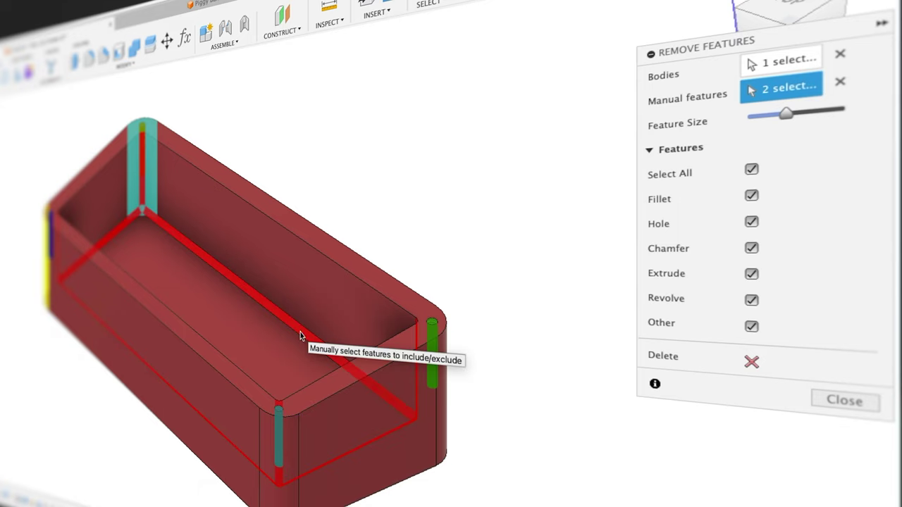
{"action": "left_click", "coordinate": [279, 437]}
{"action": "left_click", "coordinate": [441, 415]}
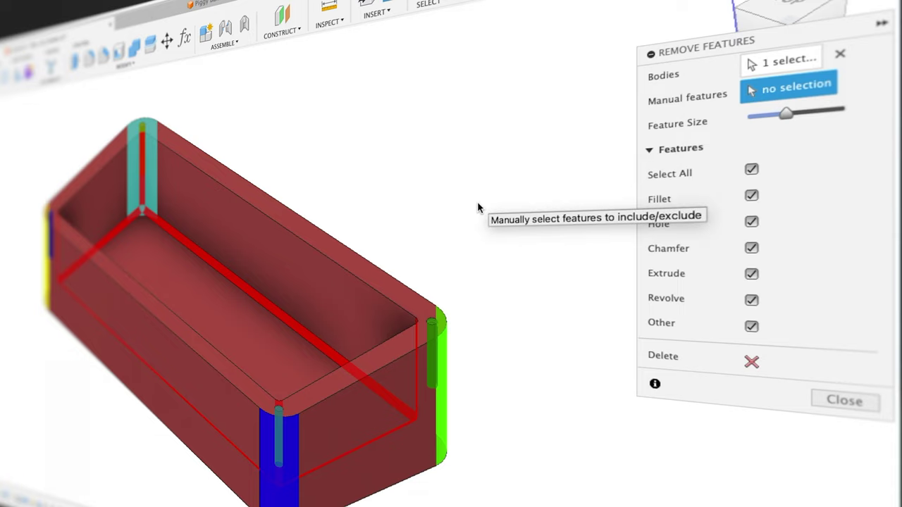
{"action": "left_click", "coordinate": [752, 363]}
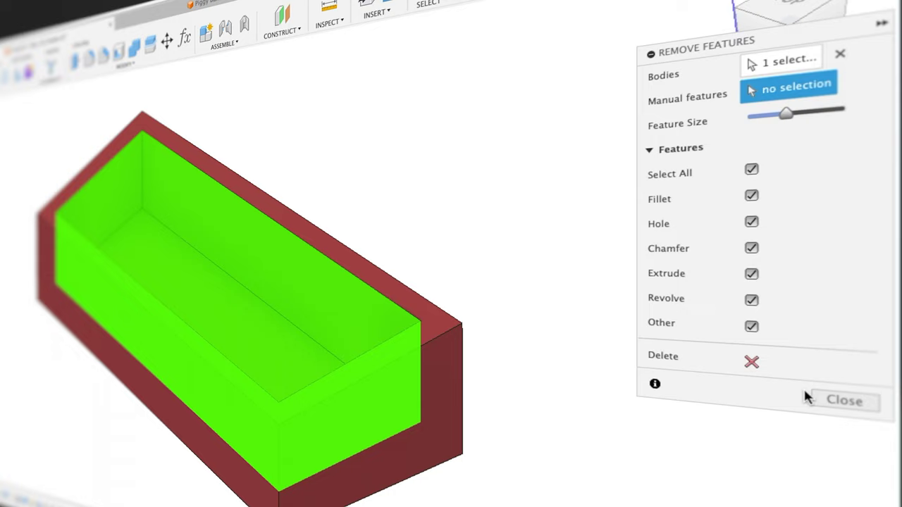
Step: Apply the removal, re-edit and confirm RemoveFeatures3, then suppress it to restore the fillets and holes
{"action": "left_click", "coordinate": [846, 401]}
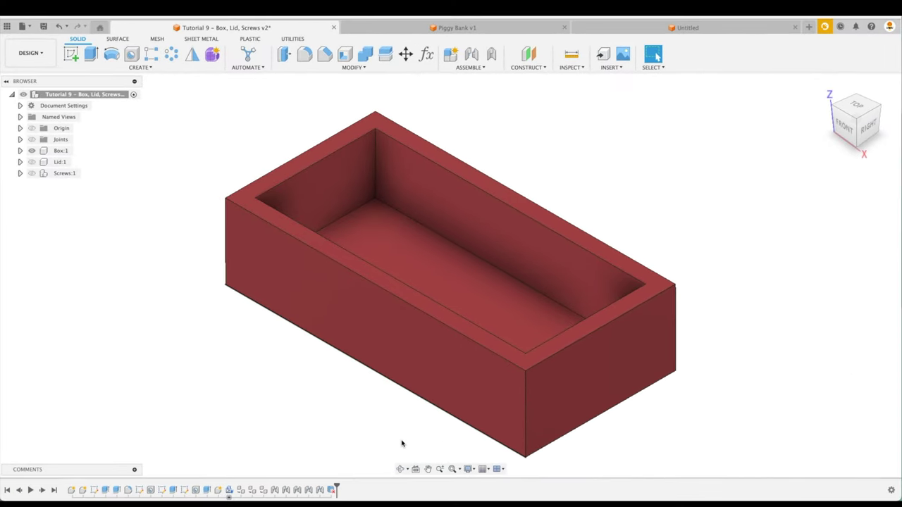
{"action": "right_click", "coordinate": [334, 491]}
{"action": "left_click", "coordinate": [360, 403]}
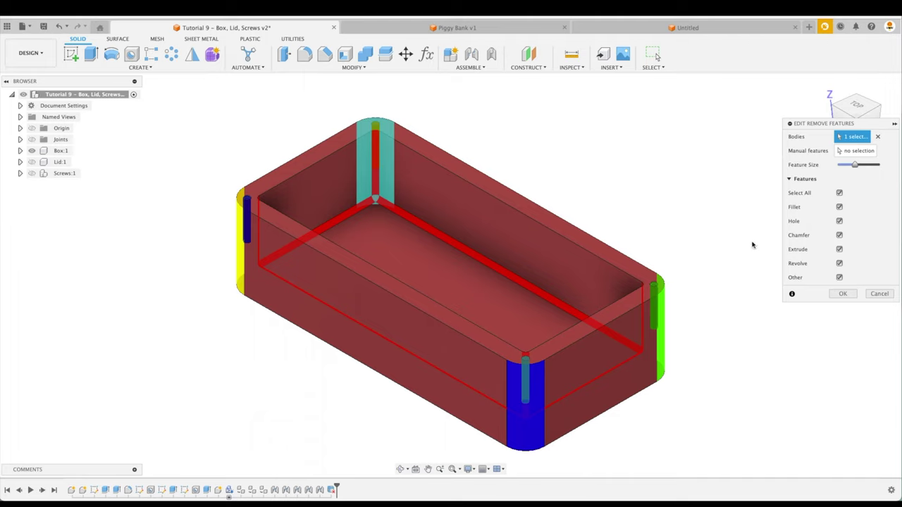
{"action": "left_click", "coordinate": [843, 293]}
{"action": "right_click", "coordinate": [334, 491]}
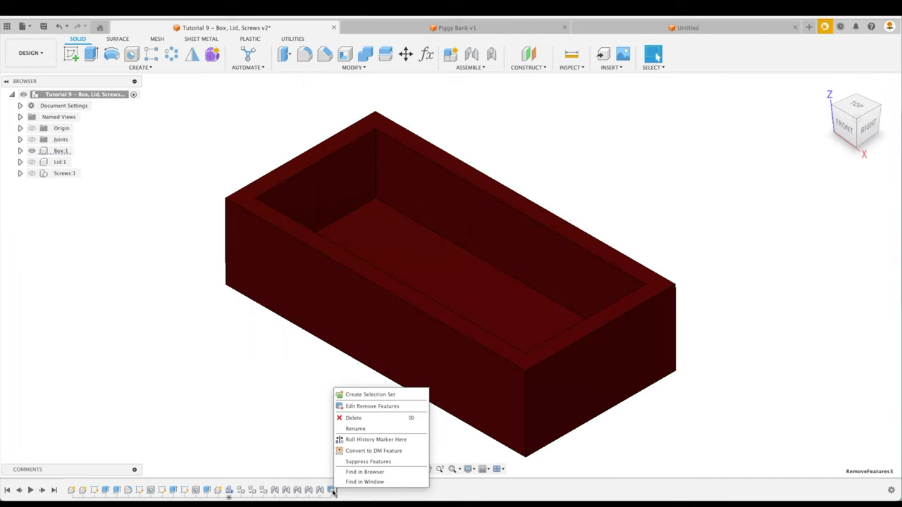
{"action": "left_click", "coordinate": [370, 461]}
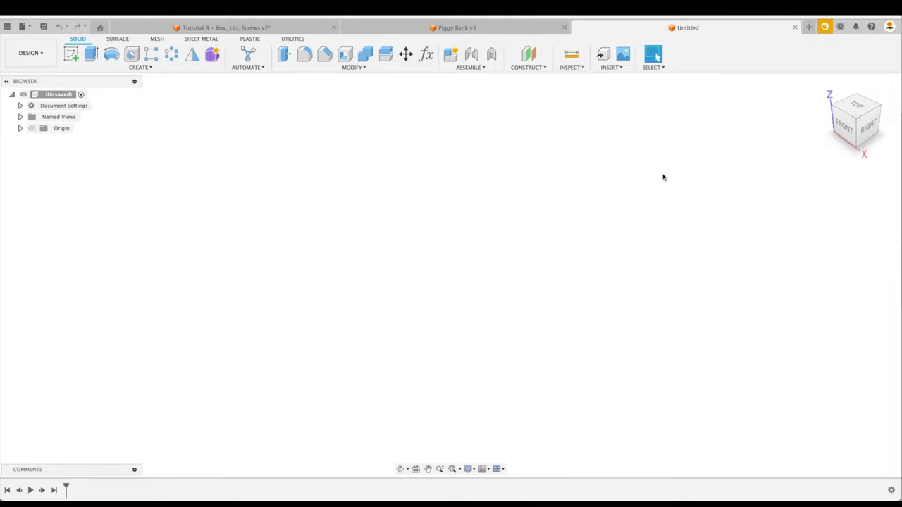
Step: Place the piggy bank picture as a canvas on the front plane, viewed from the front with the head centred
{"action": "left_click", "coordinate": [612, 68]}
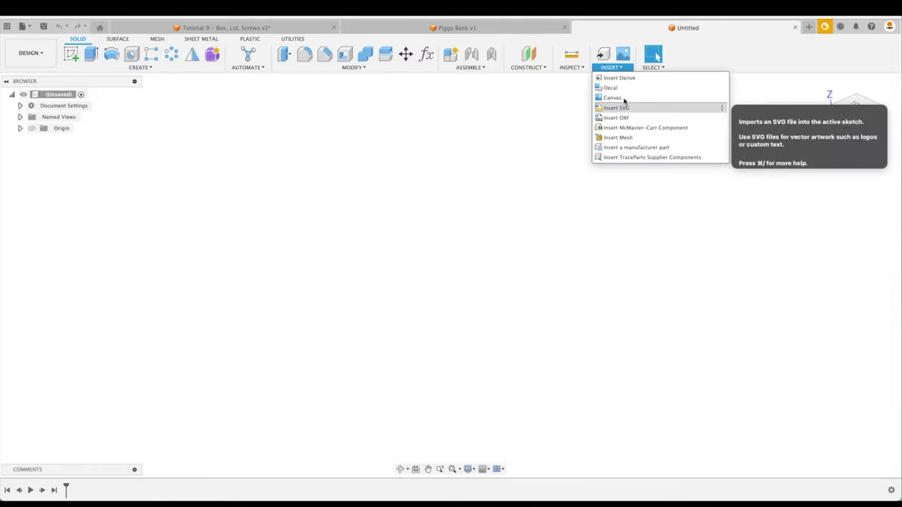
{"action": "left_click", "coordinate": [622, 96]}
{"action": "left_click", "coordinate": [337, 352]}
{"action": "double_click", "coordinate": [308, 121]}
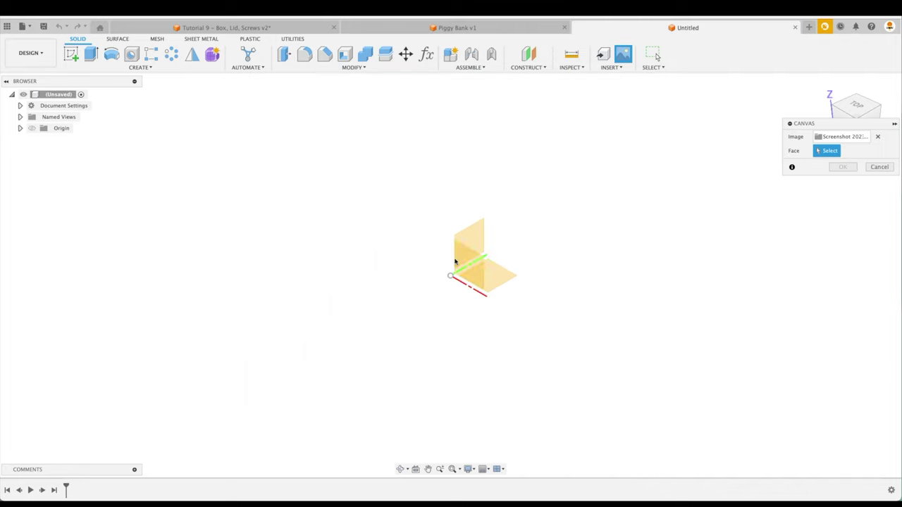
{"action": "left_click", "coordinate": [461, 257]}
{"action": "left_click", "coordinate": [841, 336]}
{"action": "left_click", "coordinate": [847, 130]}
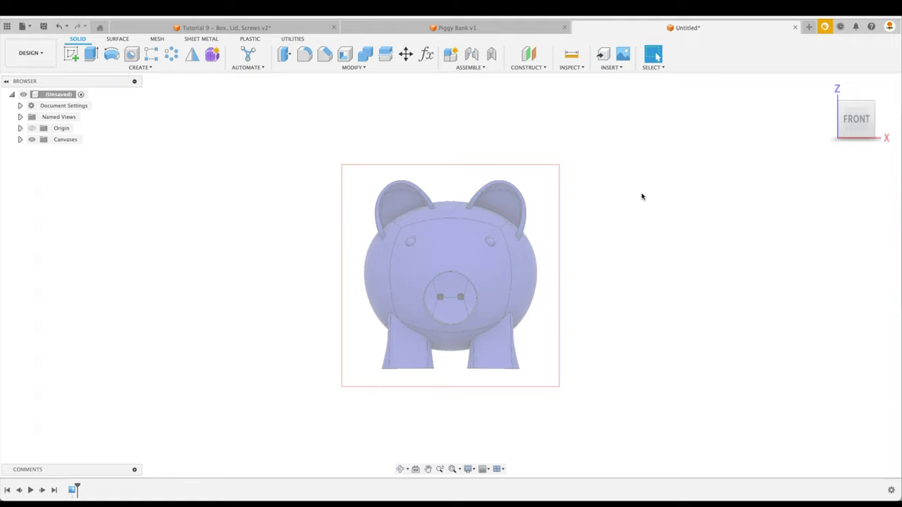
{"action": "scroll", "coordinate": [588, 211], "scroll_direction": "up", "scroll_amount": 5}
{"action": "middle_click_drag", "start_coordinate": [586, 207], "coordinate": [616, 211]}
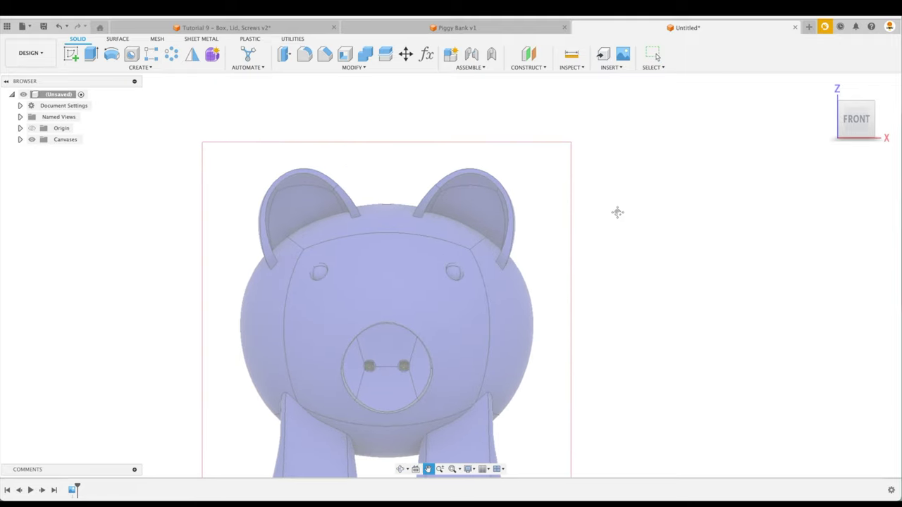
Step: Start a front-plane sketch and trace the right ear's outline with a nine-point spline
{"action": "left_click", "coordinate": [70, 54]}
{"action": "left_click", "coordinate": [415, 303]}
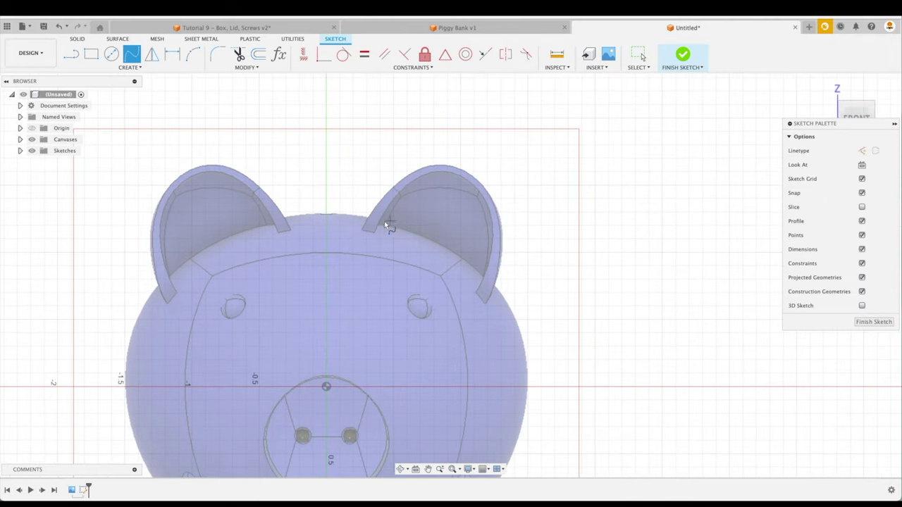
{"action": "left_click", "coordinate": [362, 229]}
{"action": "left_click", "coordinate": [374, 205]}
{"action": "left_click", "coordinate": [401, 180]}
{"action": "left_click", "coordinate": [436, 163]}
{"action": "left_click", "coordinate": [474, 172]}
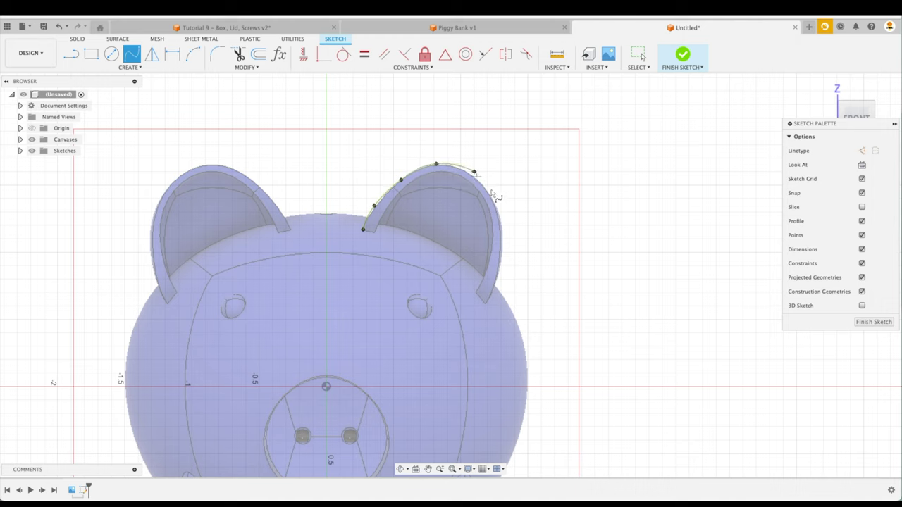
{"action": "left_click", "coordinate": [487, 198]}
{"action": "left_click", "coordinate": [500, 238]}
{"action": "left_click", "coordinate": [491, 290]}
{"action": "left_click", "coordinate": [487, 305]}
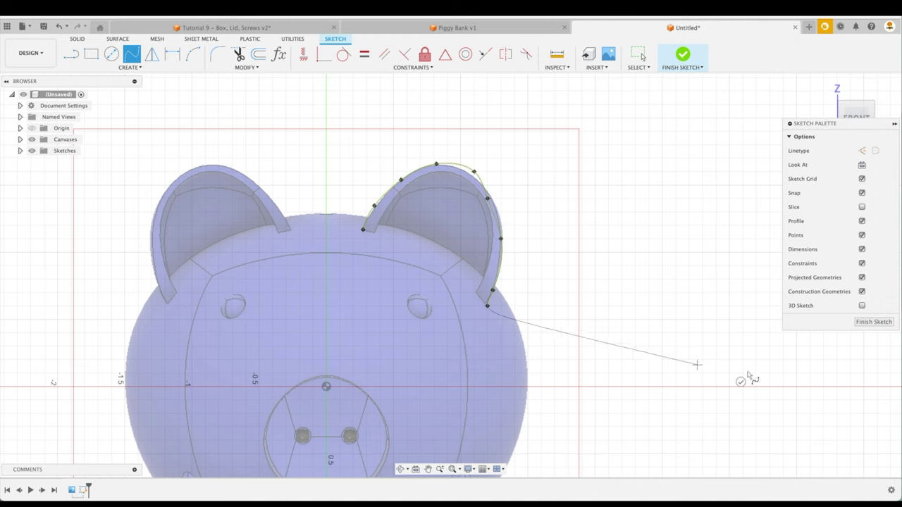
{"action": "key", "text": "Escape"}
Step: Drag the spline's right-side and lower fit points onto the ear's outer edge
{"action": "scroll", "coordinate": [485, 190], "scroll_direction": "up", "scroll_amount": 3}
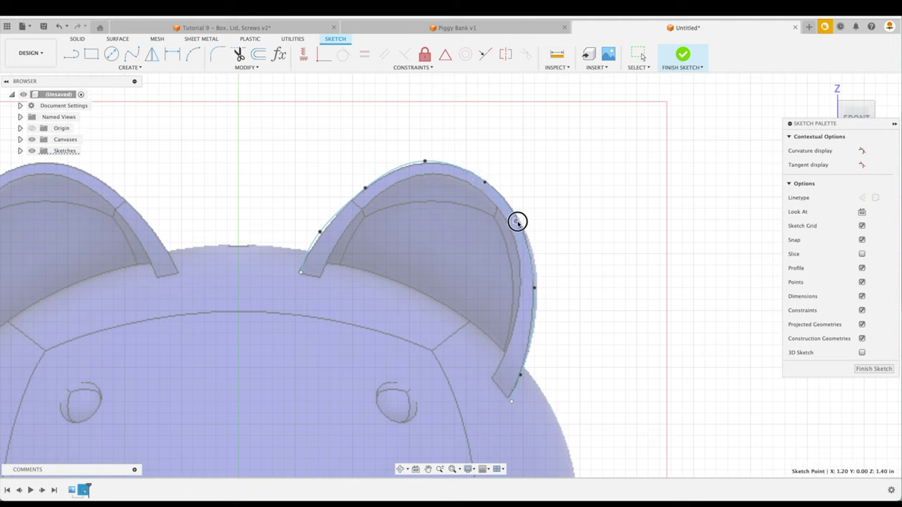
{"action": "left_click_drag", "start_coordinate": [517, 222], "coordinate": [521, 224]}
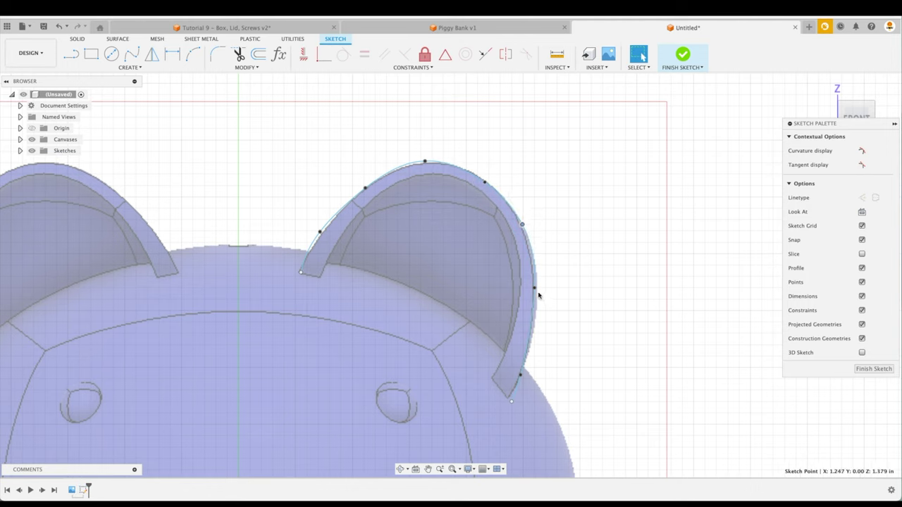
{"action": "left_click_drag", "start_coordinate": [534, 289], "coordinate": [538, 294]}
{"action": "left_click_drag", "start_coordinate": [519, 375], "coordinate": [529, 353]}
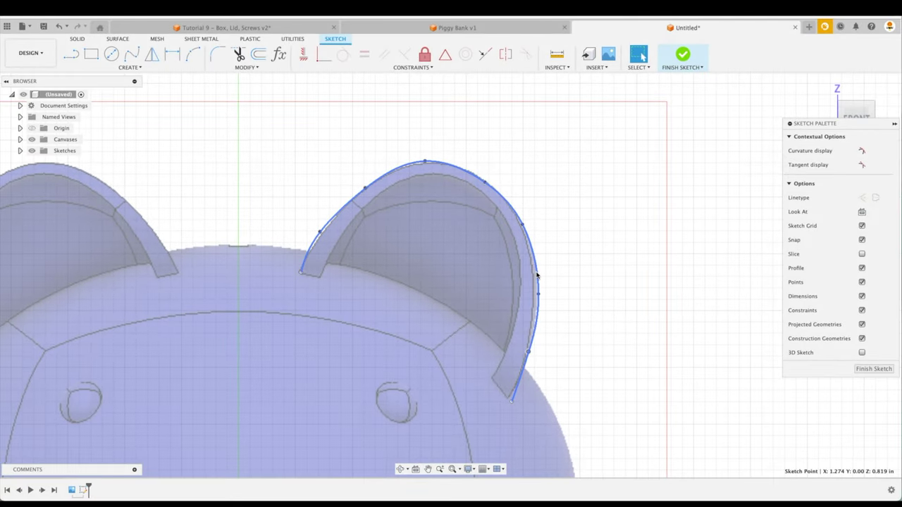
Step: Delete the old spline and draw a three-point spline from the ear's base over its top to its tip
{"action": "key", "text": "Delete"}
{"action": "left_click", "coordinate": [131, 55]}
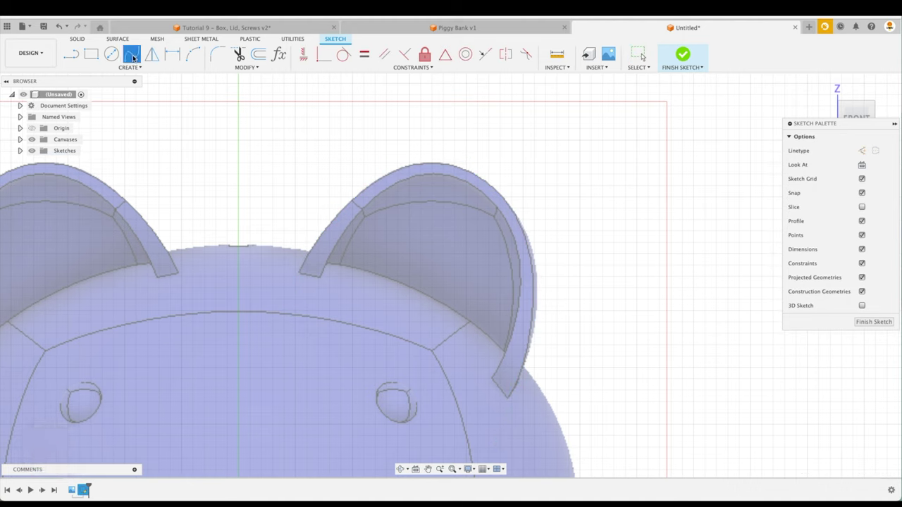
{"action": "left_click", "coordinate": [299, 272]}
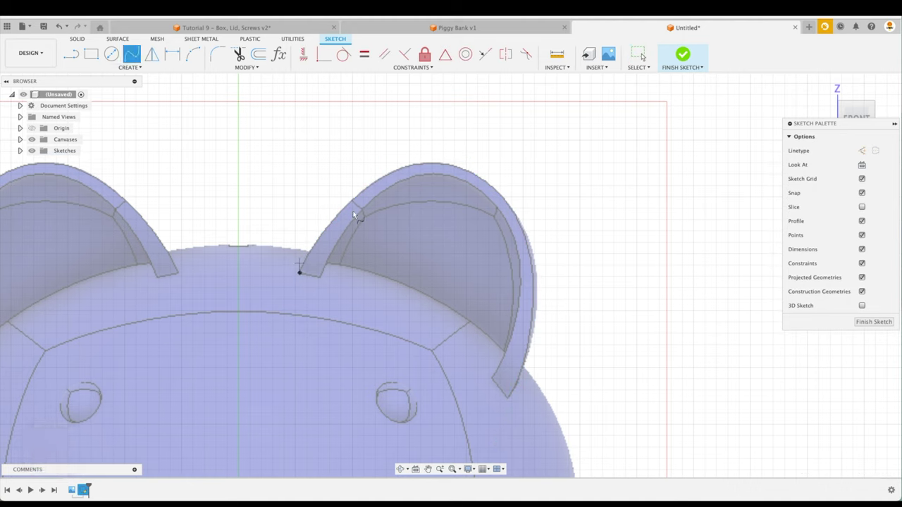
{"action": "left_click", "coordinate": [443, 163]}
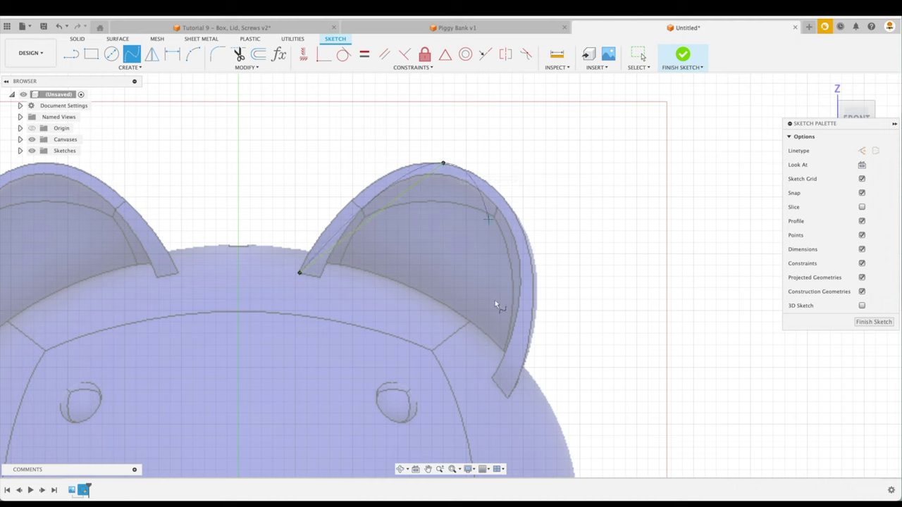
{"action": "left_click", "coordinate": [506, 396]}
{"action": "key", "text": "Escape"}
Step: Move the top fit point right and angle its tangent to follow the ear
{"action": "scroll", "coordinate": [607, 344], "scroll_direction": "down", "scroll_amount": 3}
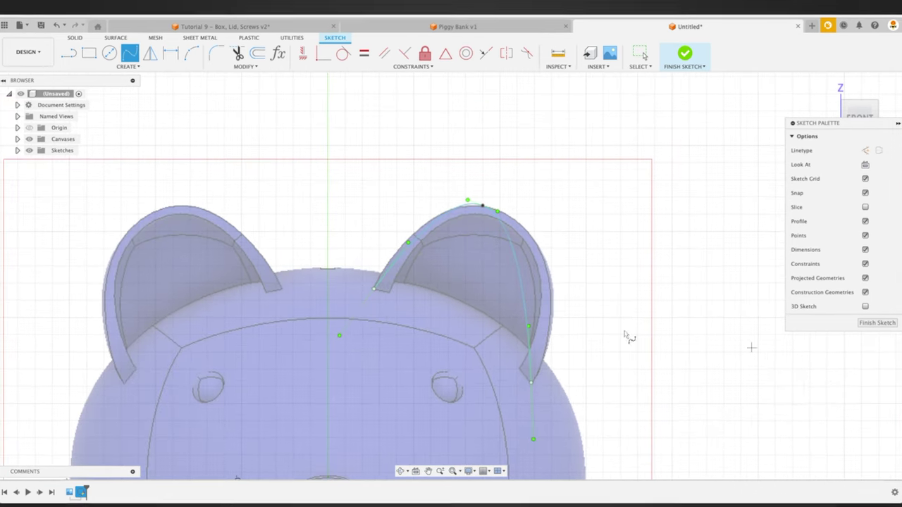
{"action": "left_click_drag", "start_coordinate": [489, 214], "coordinate": [505, 217]}
{"action": "left_click_drag", "start_coordinate": [497, 129], "coordinate": [503, 133]}
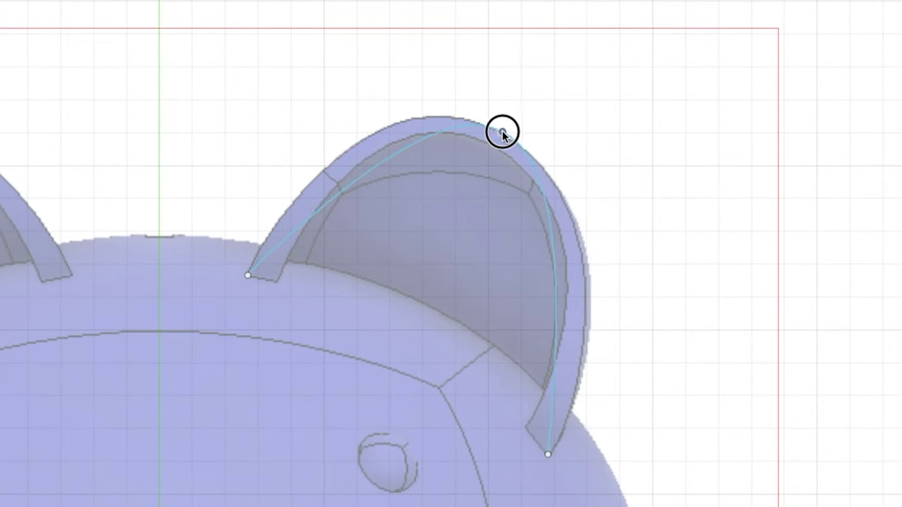
{"action": "left_click", "coordinate": [501, 132]}
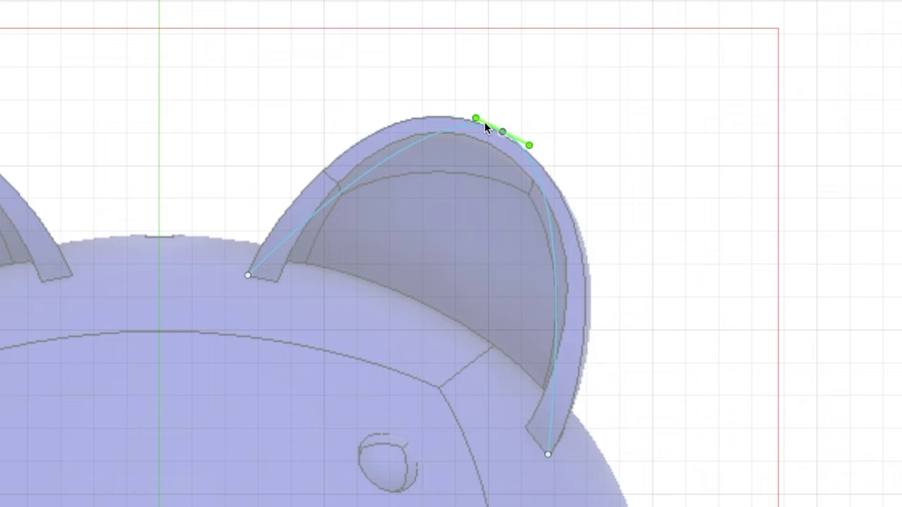
{"action": "left_click_drag", "start_coordinate": [474, 117], "coordinate": [459, 109]}
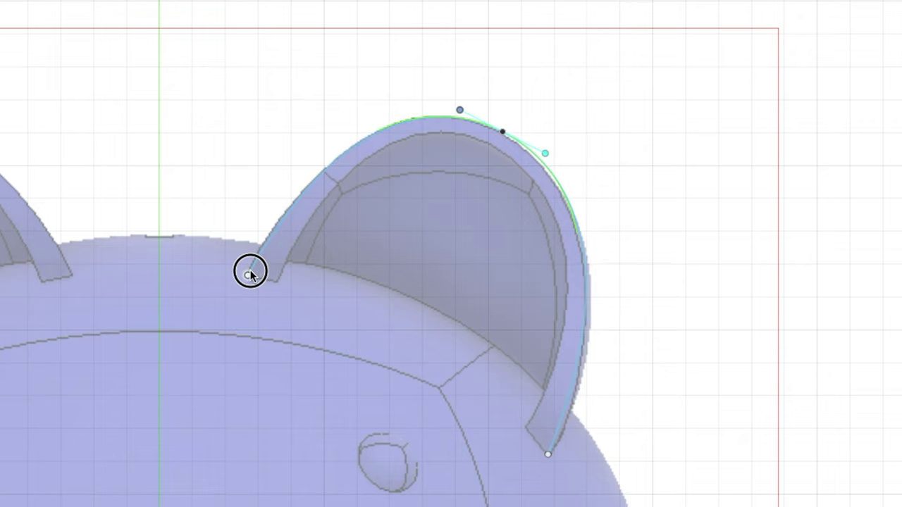
Step: Adjust the spline's left end onto the ear base and settle the bottom endpoint at the ear tip
{"action": "left_click_drag", "start_coordinate": [247, 274], "coordinate": [250, 272]}
{"action": "scroll", "coordinate": [679, 334], "scroll_direction": "up", "scroll_amount": 2}
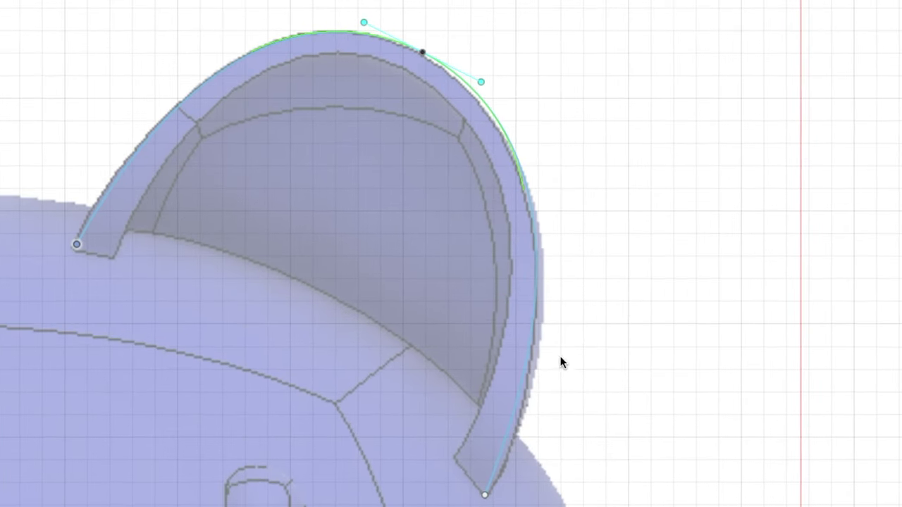
{"action": "left_click", "coordinate": [484, 495]}
{"action": "left_click_drag", "start_coordinate": [484, 494], "coordinate": [427, 506]}
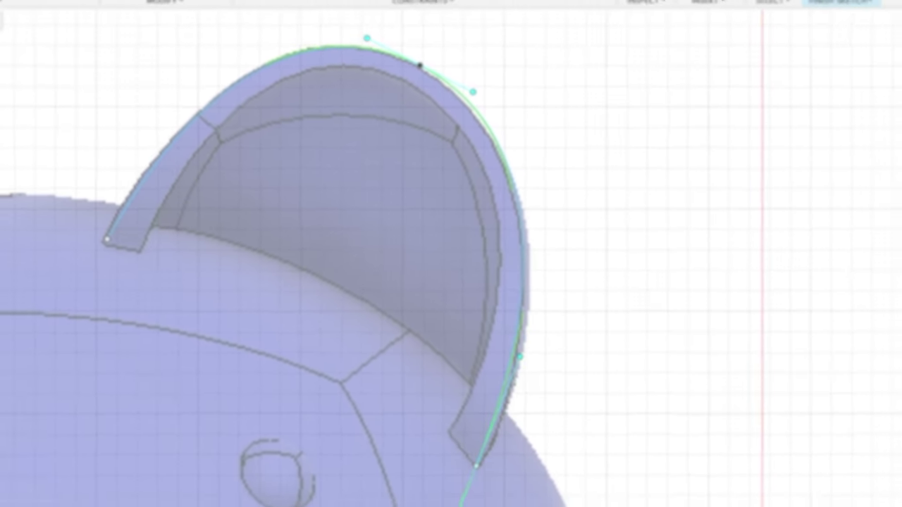
{"action": "mouse_move", "coordinate": [414, 437]}
{"action": "left_mouse_down"}
{"action": "mouse_move", "coordinate": [437, 388]}
{"action": "mouse_move", "coordinate": [394, 455]}
{"action": "mouse_move", "coordinate": [417, 420]}
{"action": "left_mouse_up"}
{"action": "left_click_drag", "start_coordinate": [444, 127], "coordinate": [444, 126]}
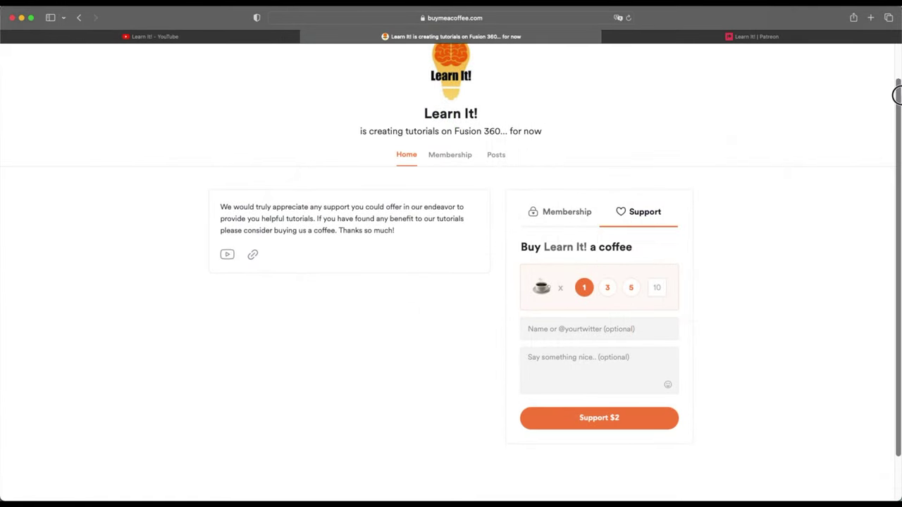
Step: Scroll through the Buy Me a Coffee and Patreon support pages
{"action": "left_click_drag", "start_coordinate": [896, 95], "coordinate": [896, 141]}
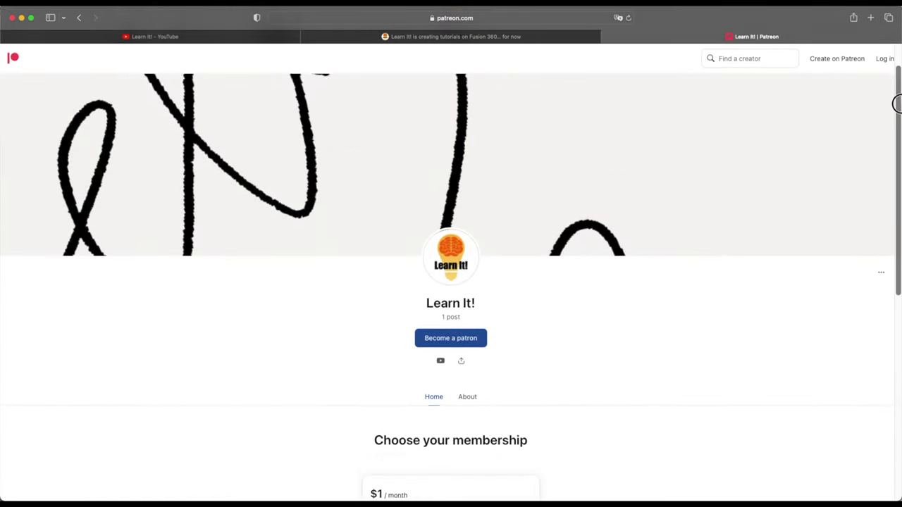
{"action": "left_click_drag", "start_coordinate": [896, 104], "coordinate": [896, 235]}
{"action": "left_click_drag", "start_coordinate": [896, 234], "coordinate": [896, 261]}
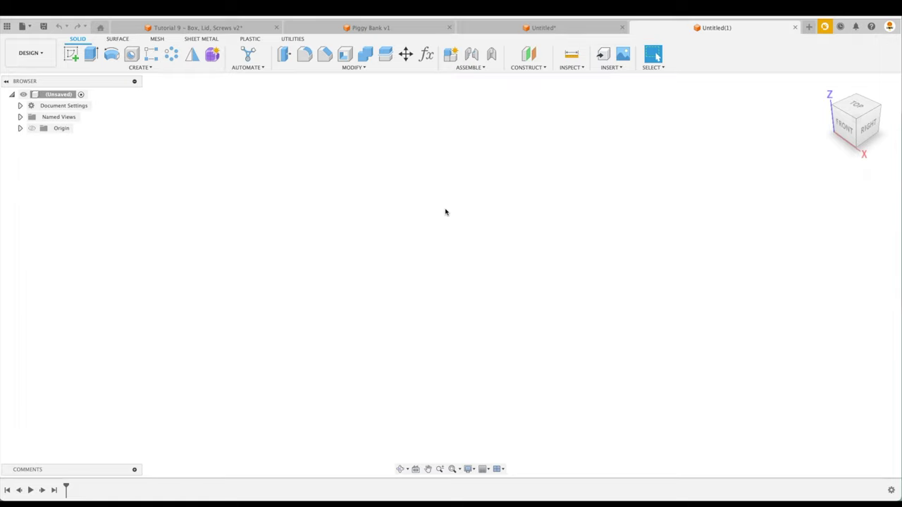
{"action": "key", "text": "s"}
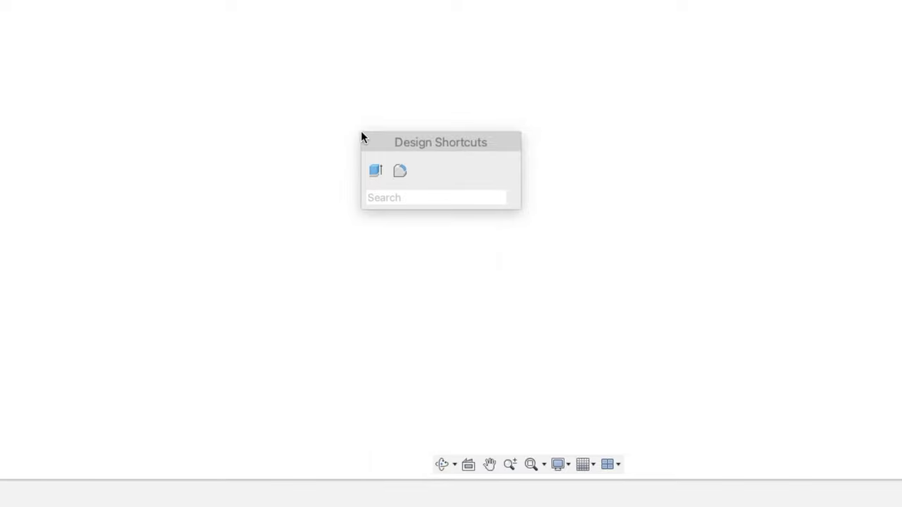
{"action": "type", "text": "ex"}
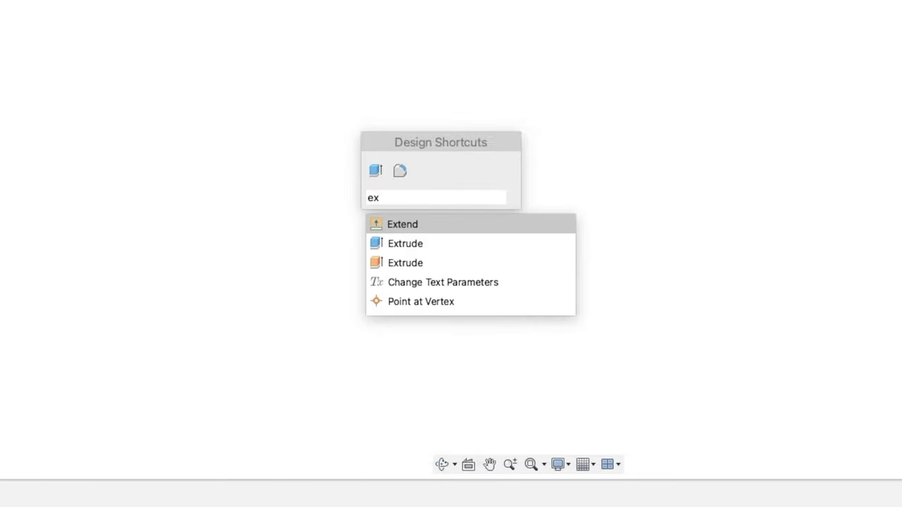
{"action": "key", "text": "Down"}
{"action": "key", "text": "Return"}
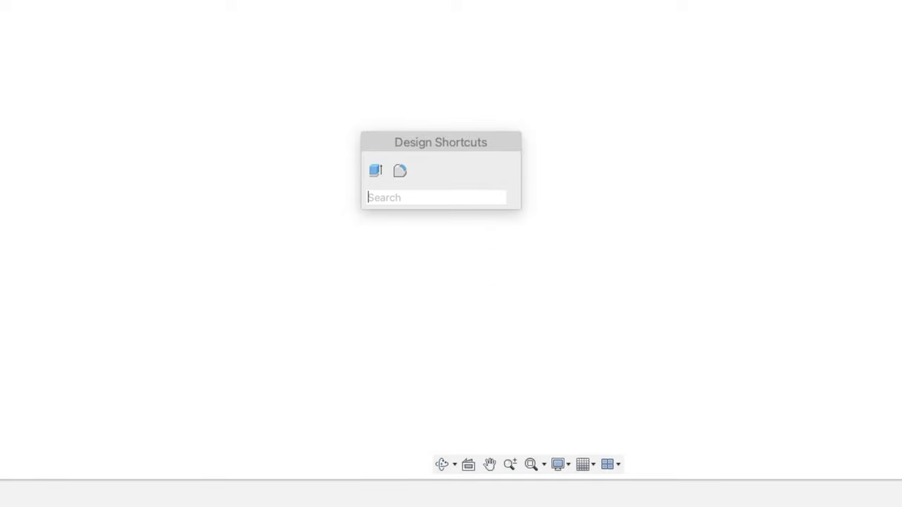
{"action": "type", "text": "re"}
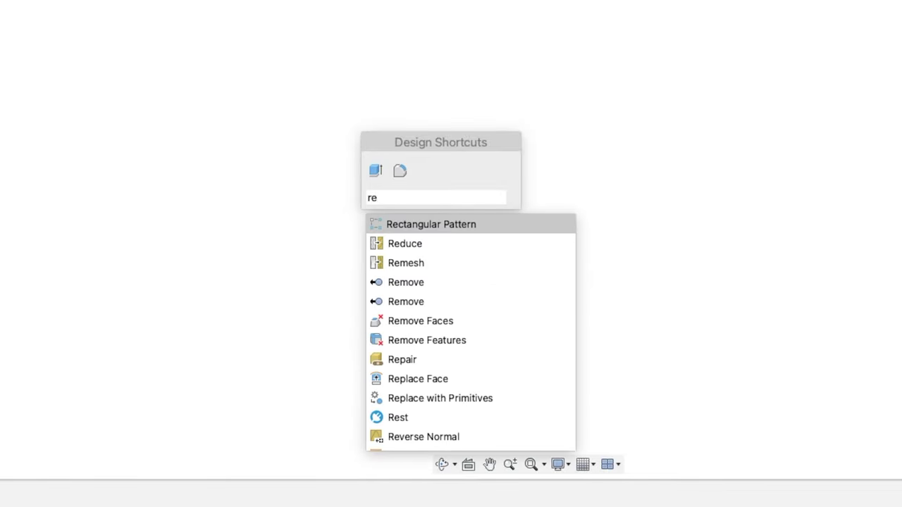
{"action": "key", "text": "Down"}
{"action": "key", "text": "Down"}
{"action": "key", "text": "Down"}
{"action": "key", "text": "Up"}
{"action": "key", "text": "Up"}
{"action": "key", "text": "Up"}
{"action": "key", "text": "Down"}
{"action": "key", "text": "Down"}
{"action": "key", "text": "Down"}
{"action": "key", "text": "Down"}
{"action": "key", "text": "Down"}
{"action": "key", "text": "Up"}
{"action": "key", "text": "Up"}
{"action": "key", "text": "Up"}
{"action": "key", "text": "Up"}
{"action": "key", "text": "Up"}
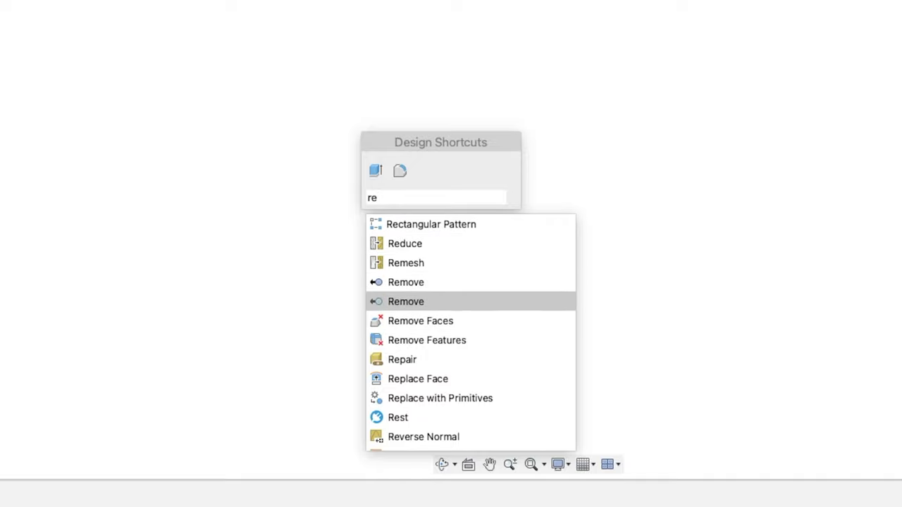
{"action": "key", "text": "BackSpace"}
{"action": "key", "text": "BackSpace"}
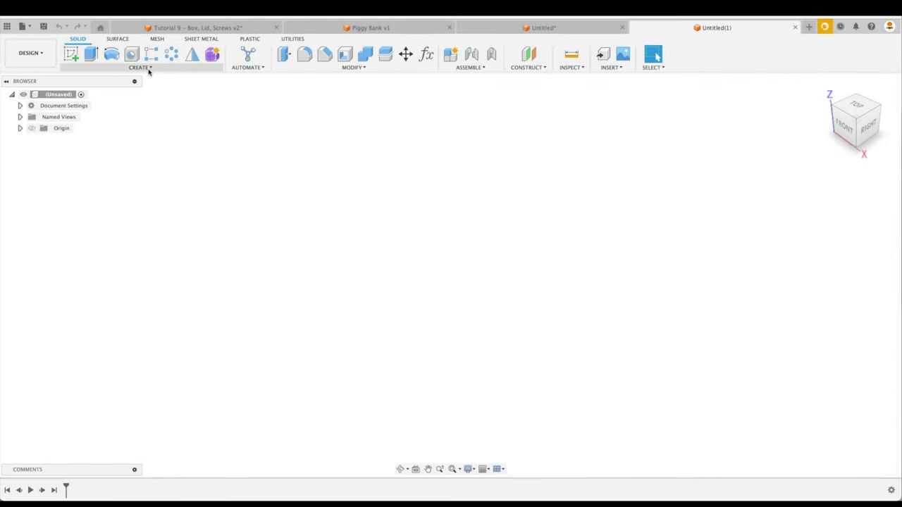
Step: Pin Revolve from the Create menu to Design Shortcuts and check it appears with S
{"action": "left_click", "coordinate": [148, 69]}
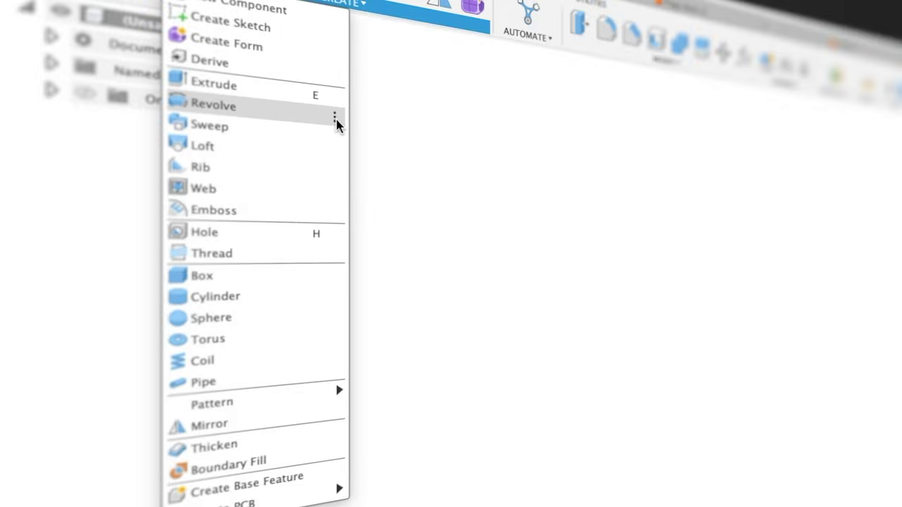
{"action": "left_click", "coordinate": [335, 119]}
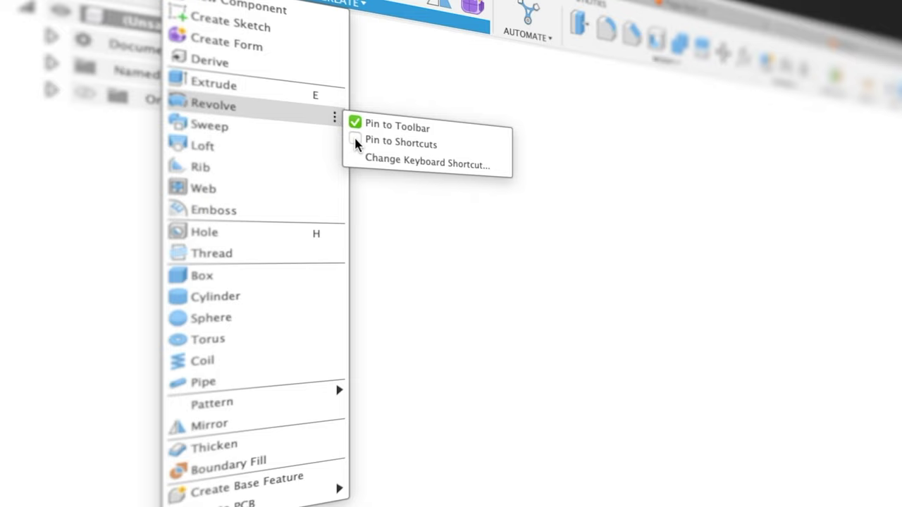
{"action": "left_click", "coordinate": [355, 141]}
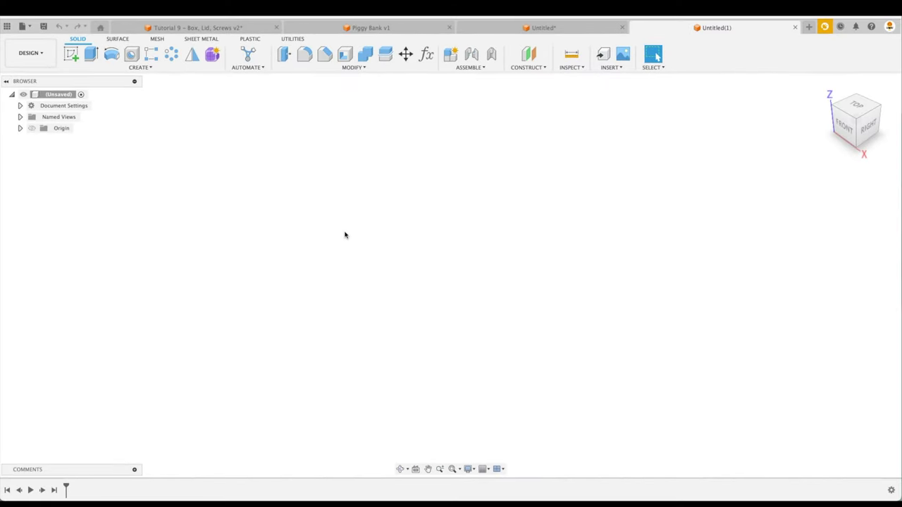
{"action": "key", "text": "s"}
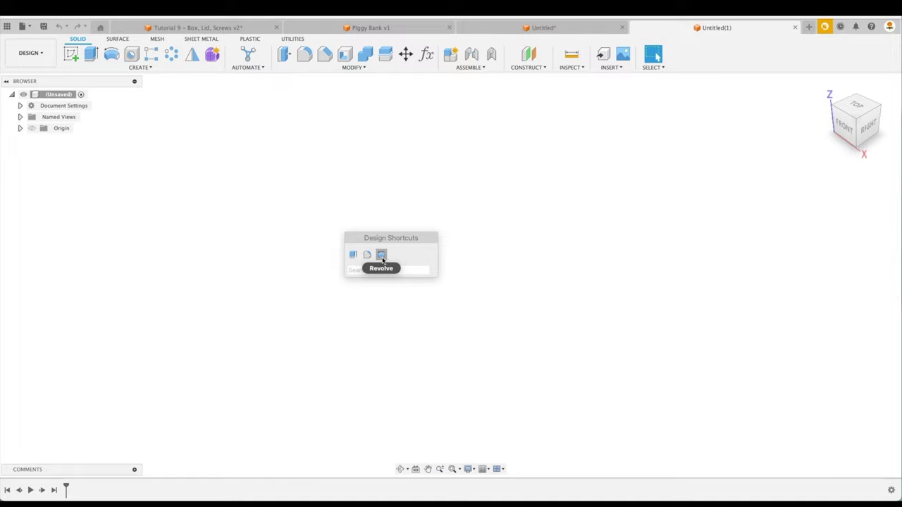